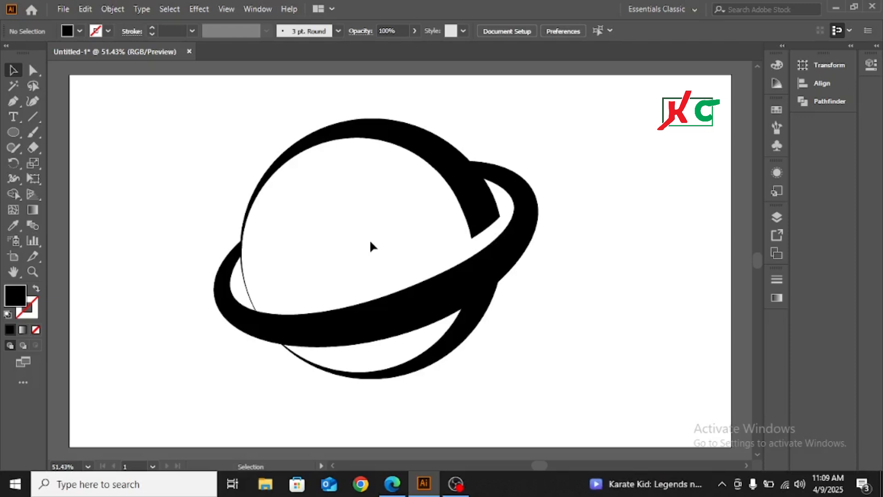
Step: Shrink the planet logo to roughly a third of its size and move it into the artboard's upper-left corner
click(405, 133)
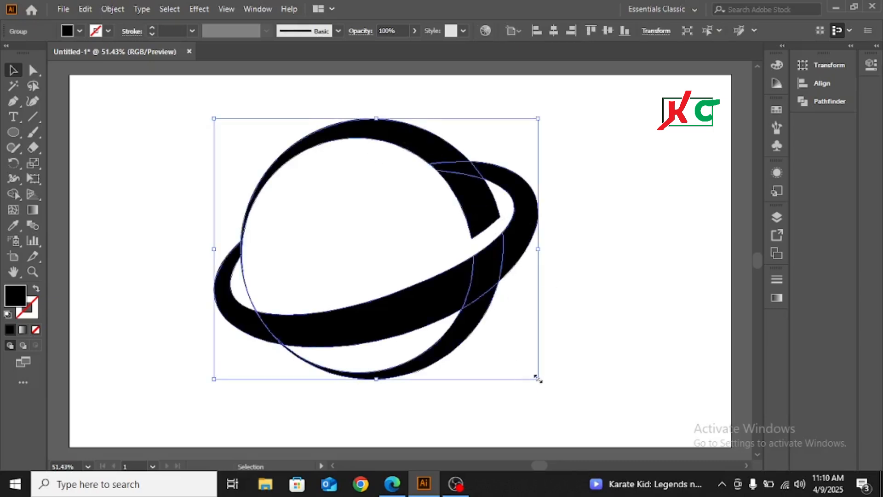
drag(537, 378, 426, 289)
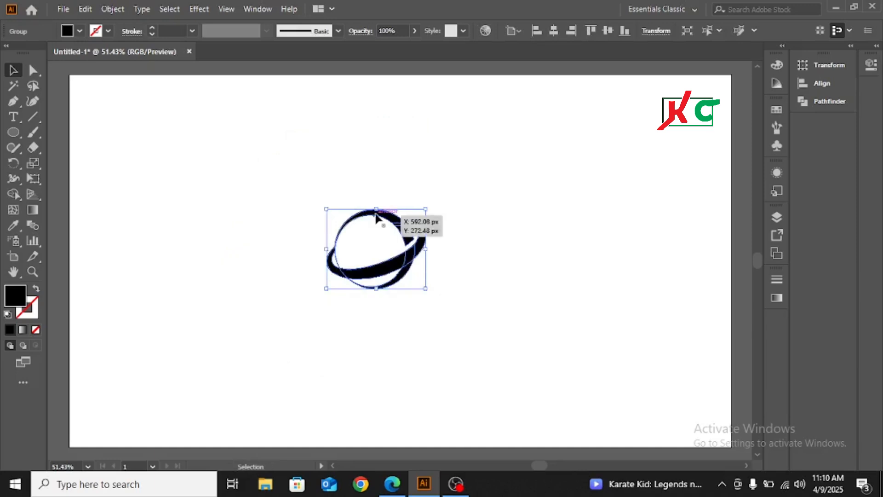
drag(376, 215, 123, 88)
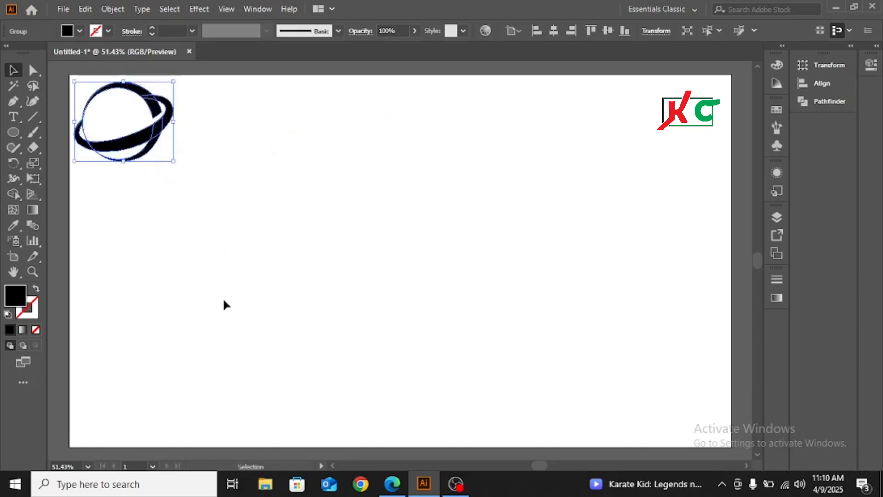
click(190, 212)
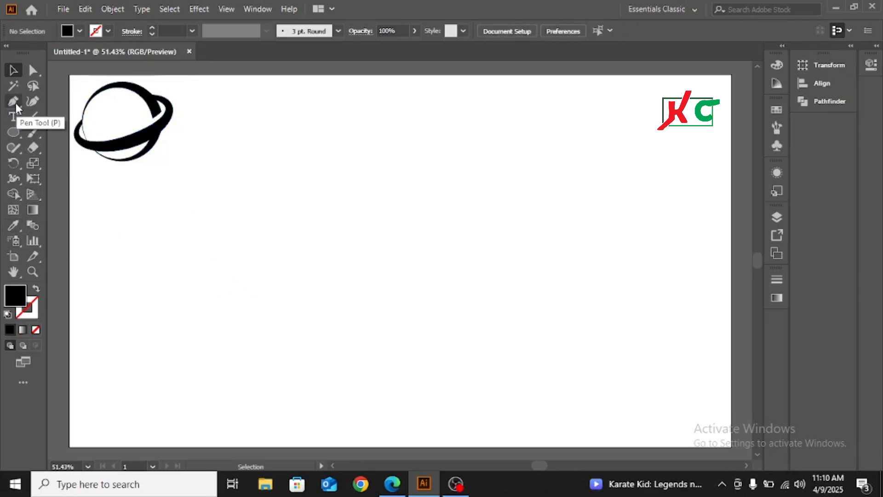
Step: Draw a large perfect circle outward from the centre of the artboard with the Ellipse tool
click(13, 132)
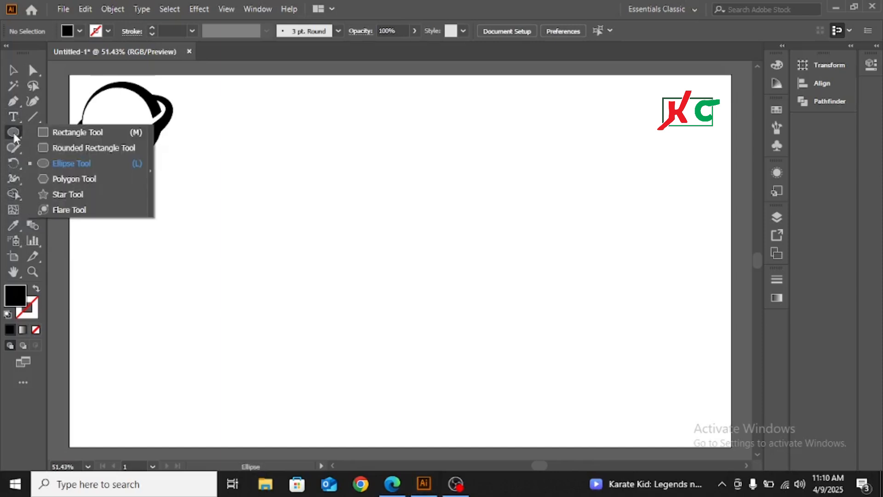
click(65, 163)
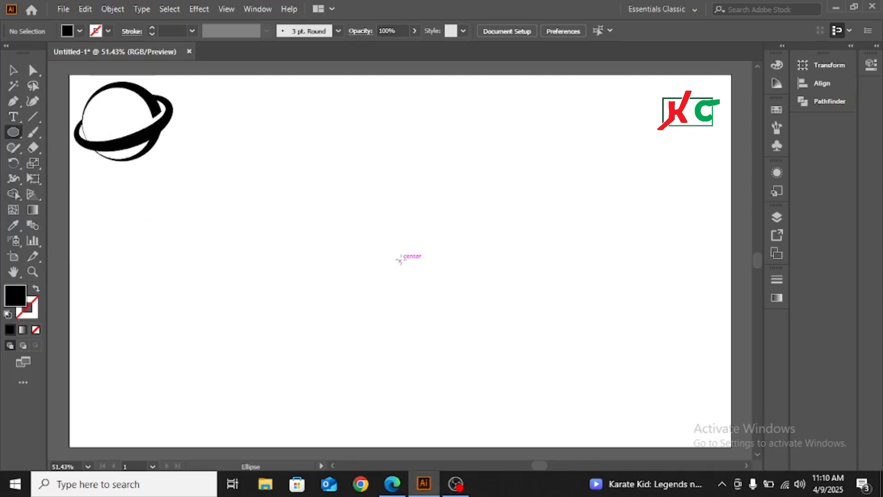
drag(400, 260, 486, 375)
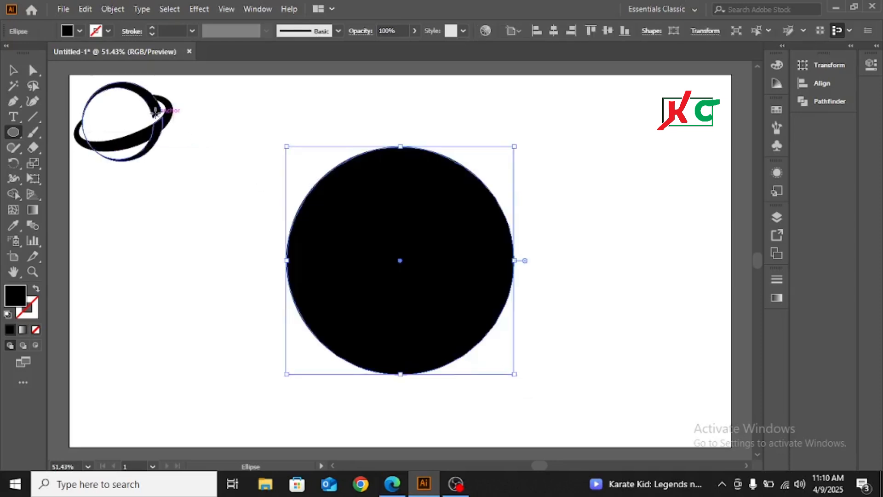
Step: Set the large circle's fill to none and its stroke to black
click(80, 31)
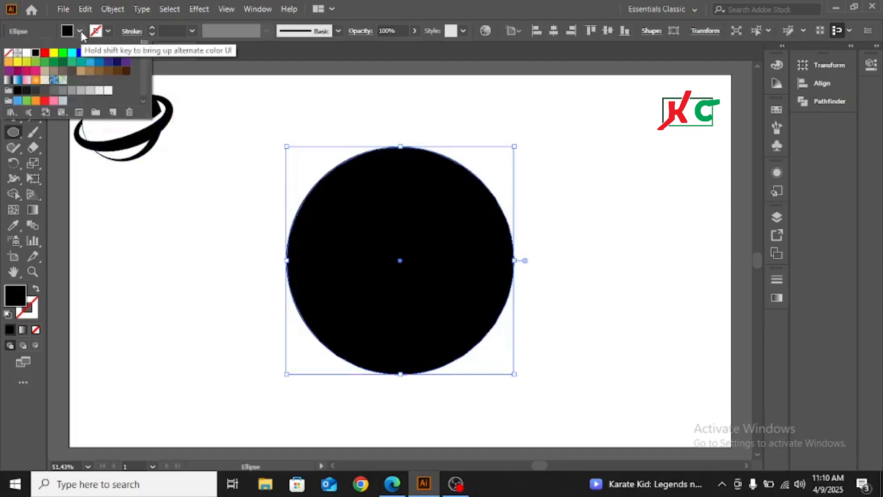
click(8, 53)
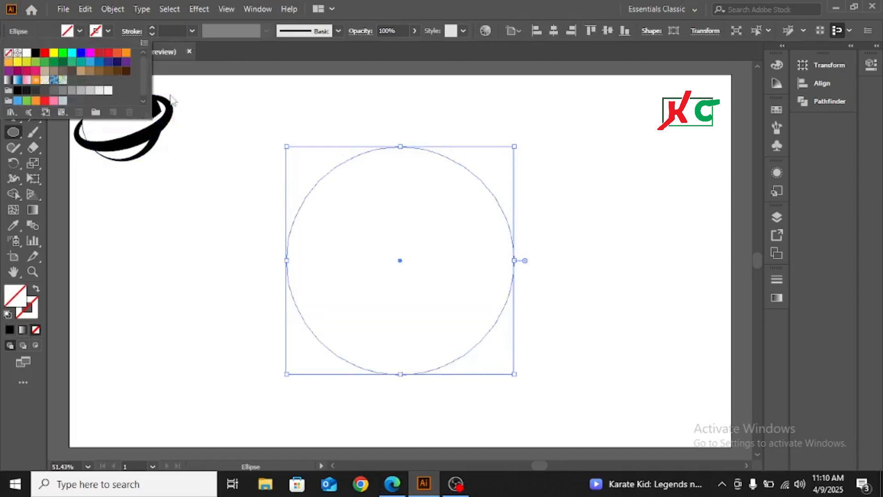
click(108, 31)
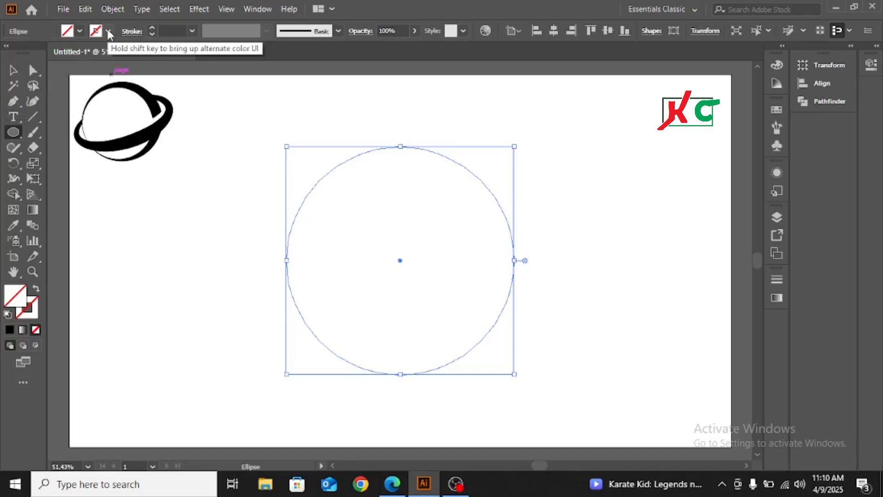
click(108, 31)
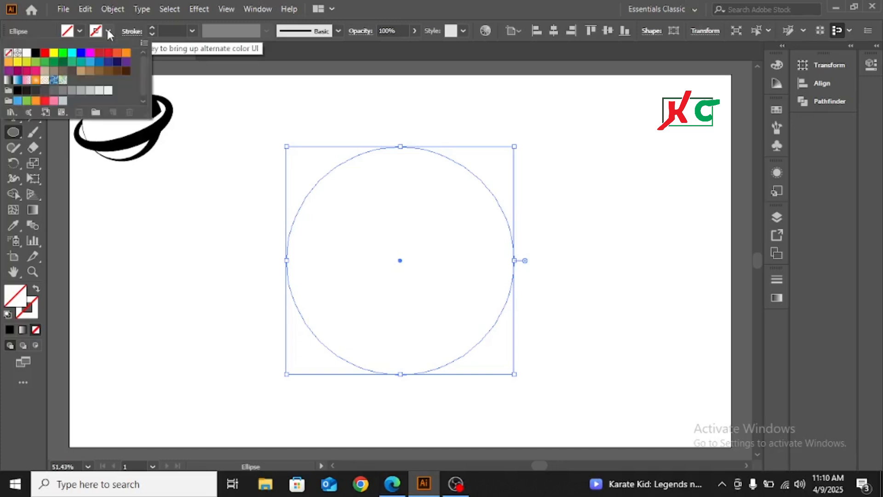
click(36, 53)
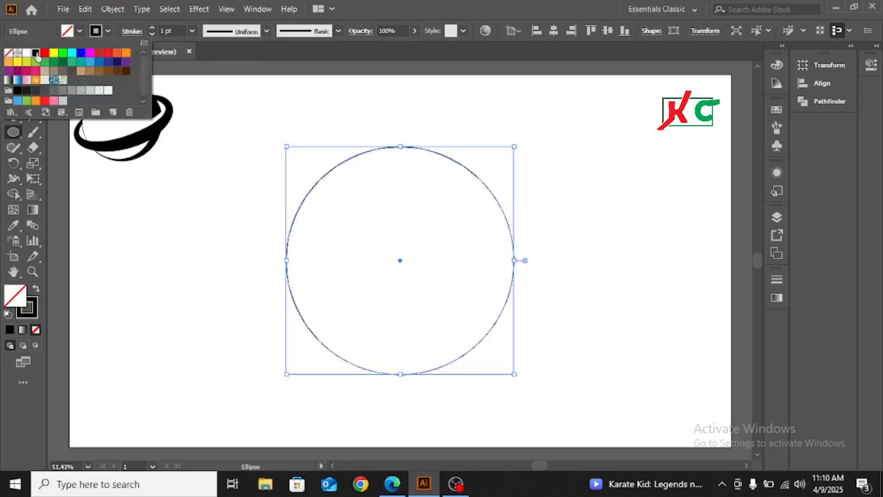
click(109, 31)
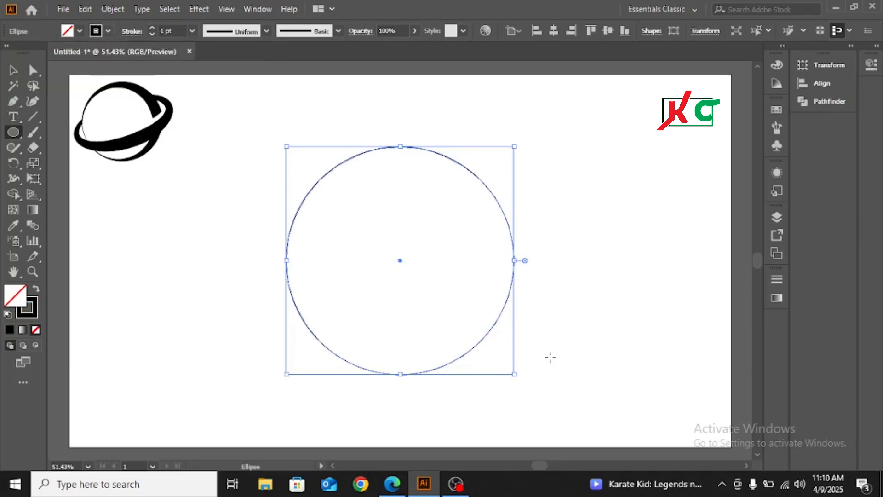
Step: Duplicate the circle in place and reshape the copy into a flat ellipse extending past both sides of the circle
click(13, 70)
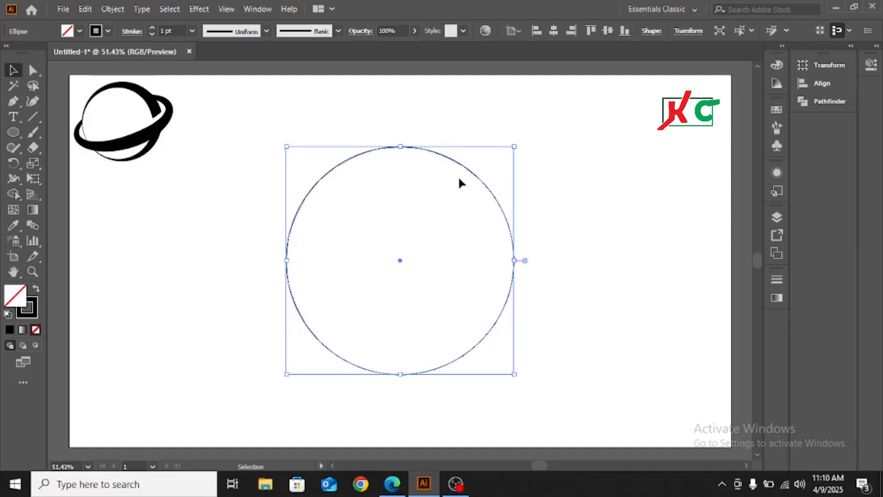
key(a)
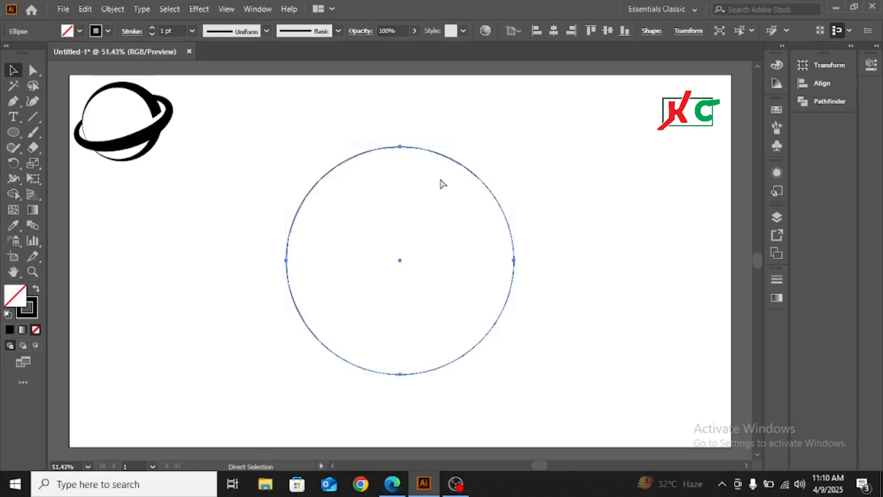
key(v)
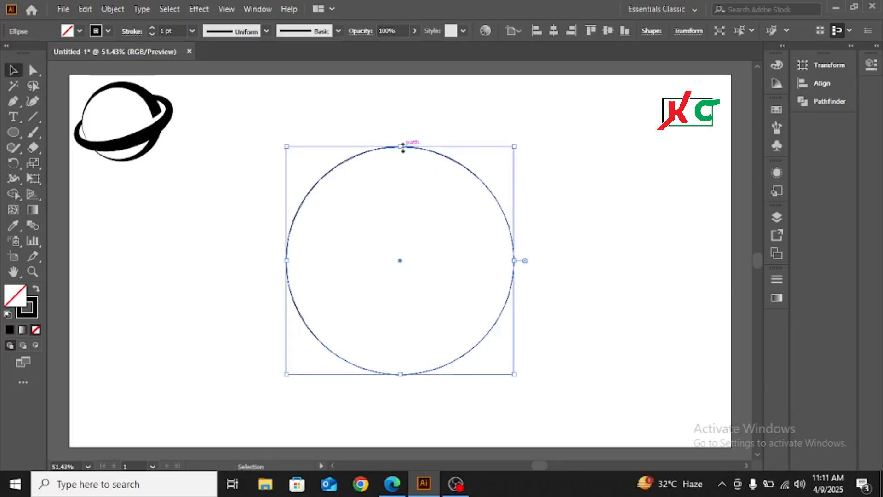
drag(400, 146, 401, 209)
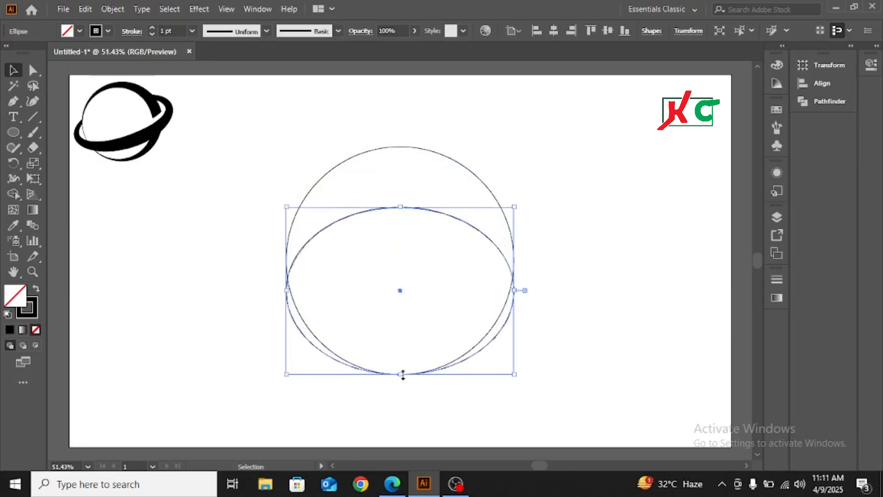
drag(400, 374, 400, 337)
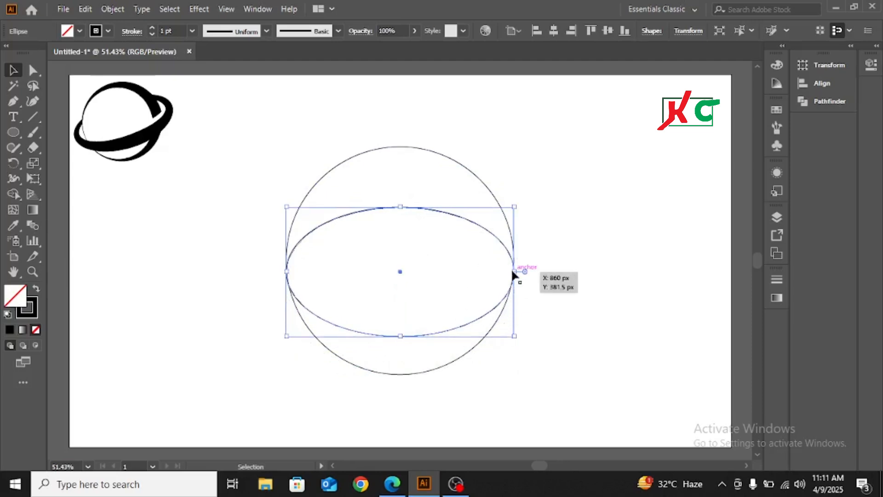
drag(517, 271, 554, 272)
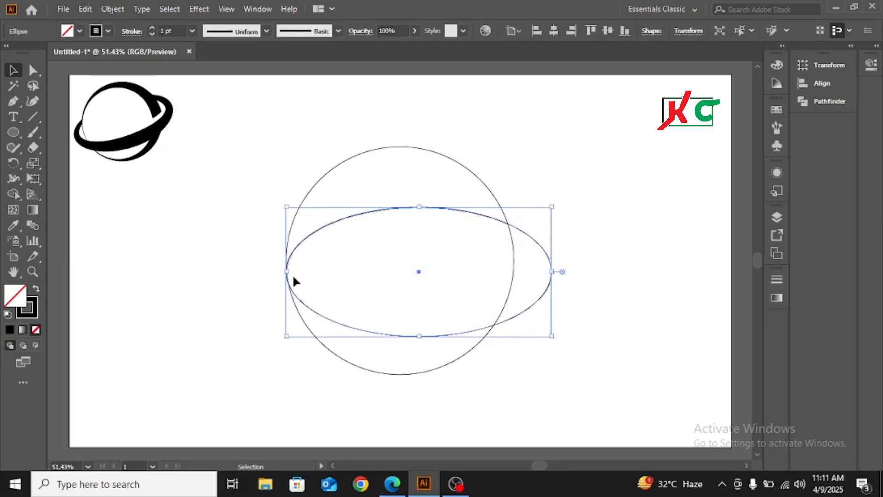
drag(285, 273, 251, 271)
click(609, 193)
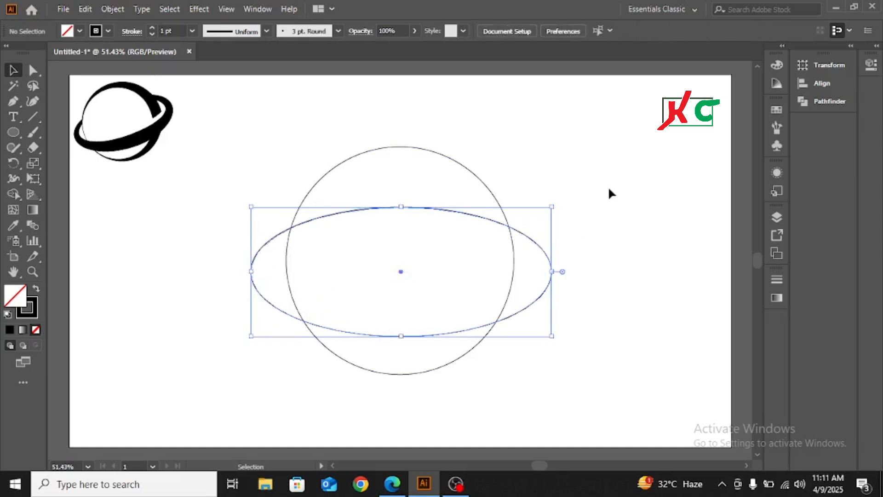
Step: Rotate the flat ellipse counterclockwise so that its right end tilts upward like a planet's ring
drag(555, 207, 543, 292)
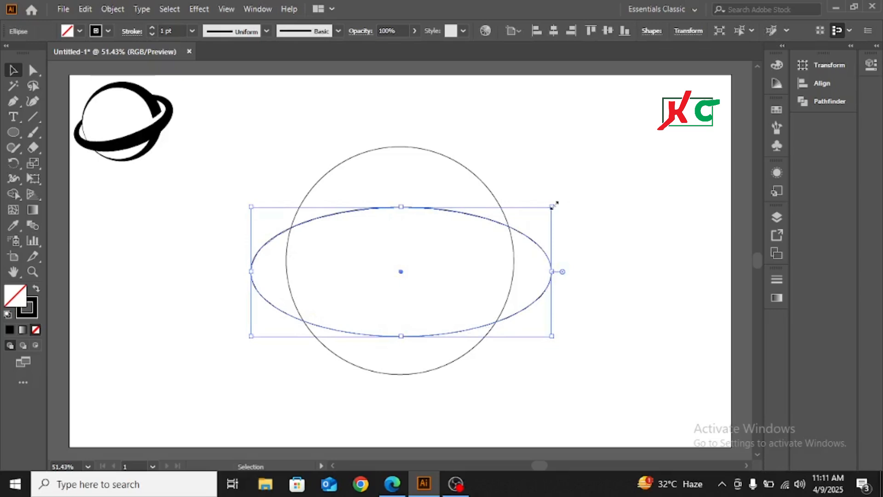
drag(552, 200, 532, 162)
click(611, 167)
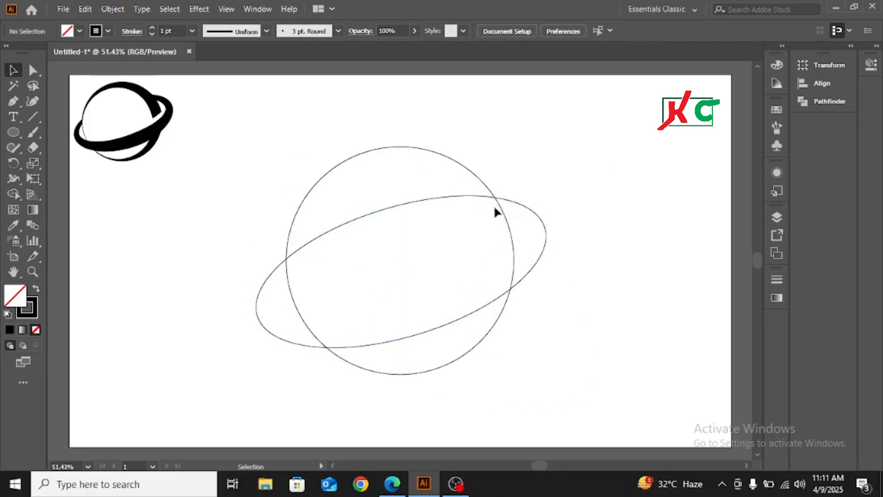
Step: Use the Width tool to thicken the circle's right side to about 55 pt and the ellipse's lower edge into tapered strokes
click(479, 179)
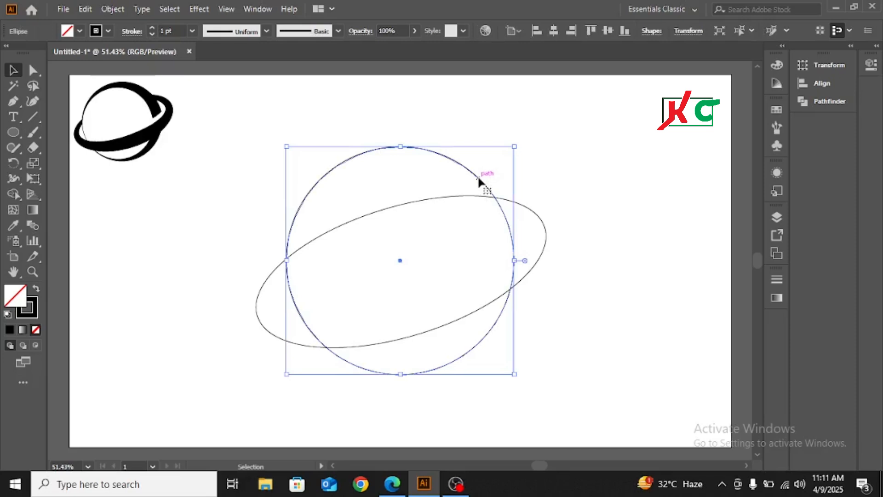
click(13, 181)
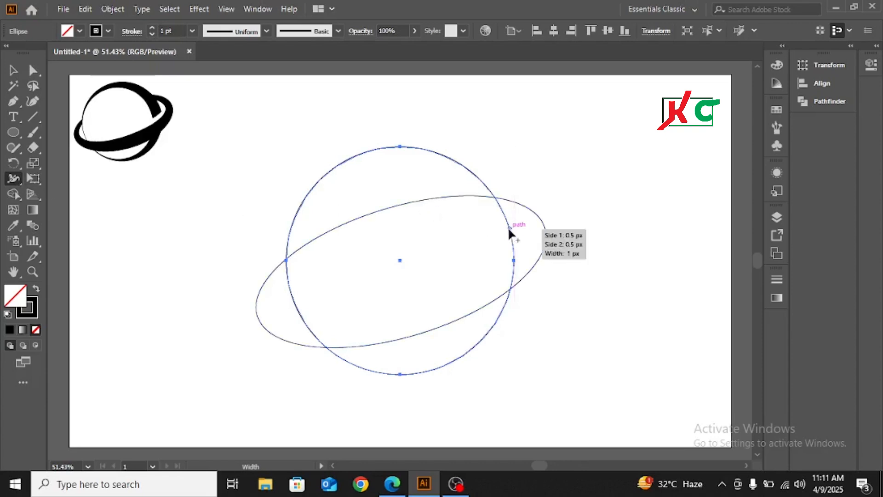
drag(509, 228, 494, 231)
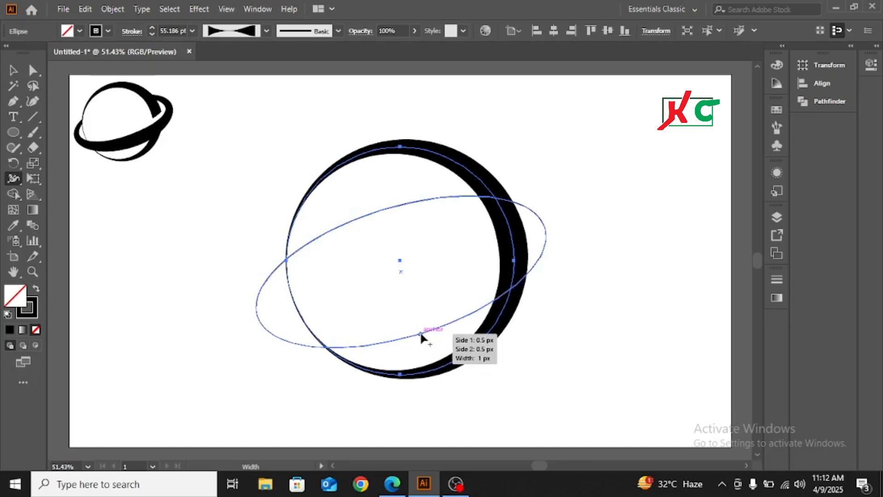
drag(421, 334, 415, 318)
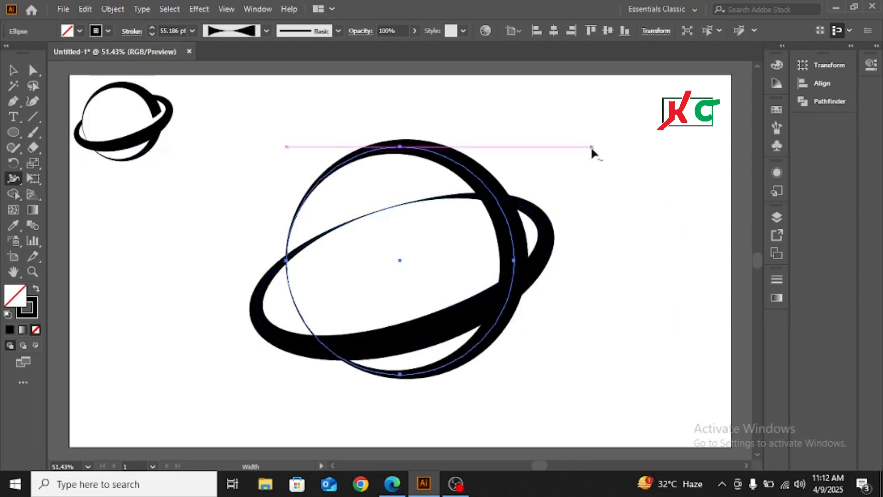
Step: Select the circle and the ellipse together and expand their variable-width strokes into filled shapes
click(13, 70)
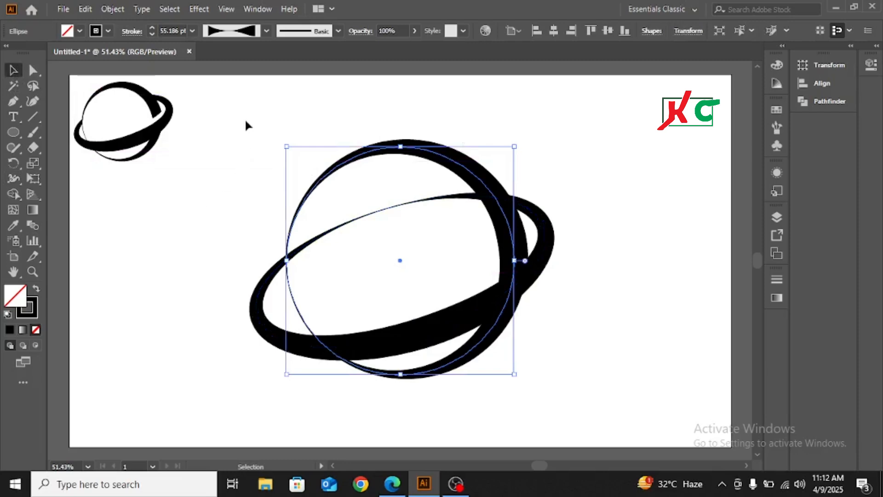
drag(245, 124, 540, 365)
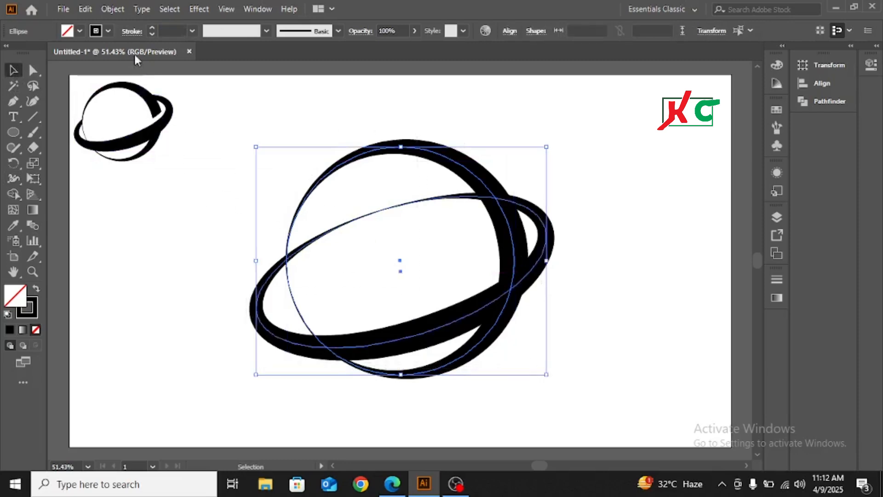
click(113, 9)
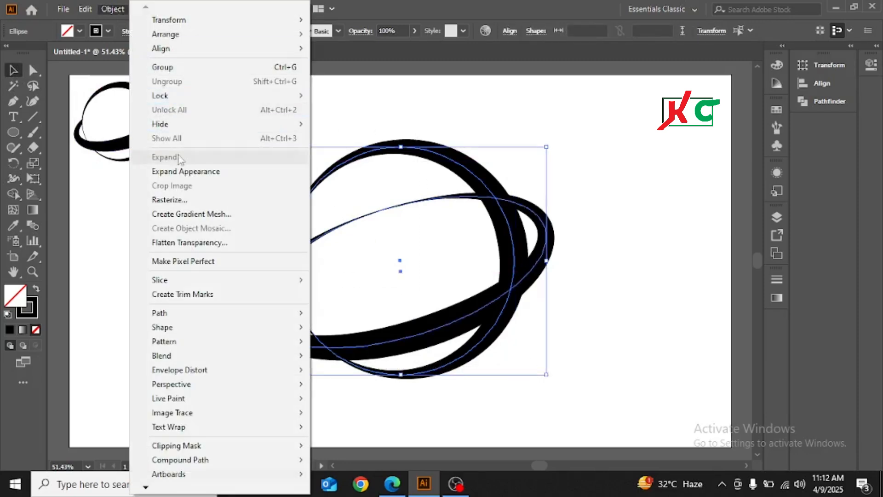
click(180, 171)
click(109, 10)
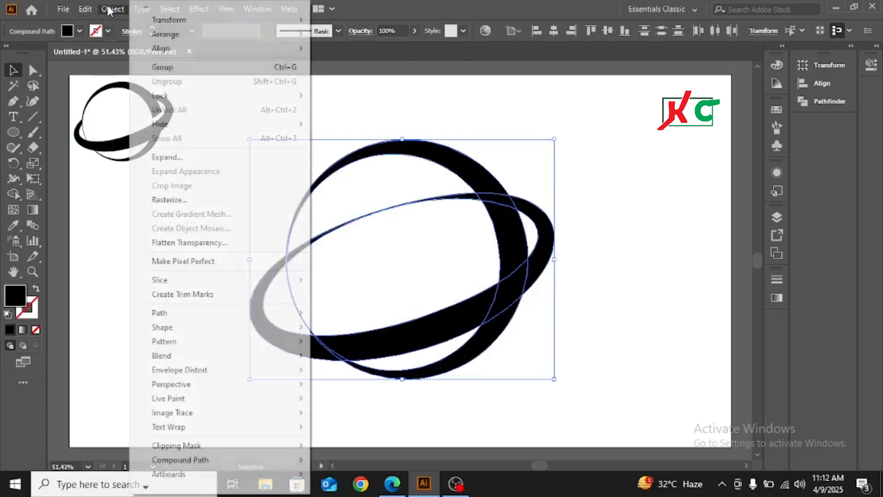
click(181, 157)
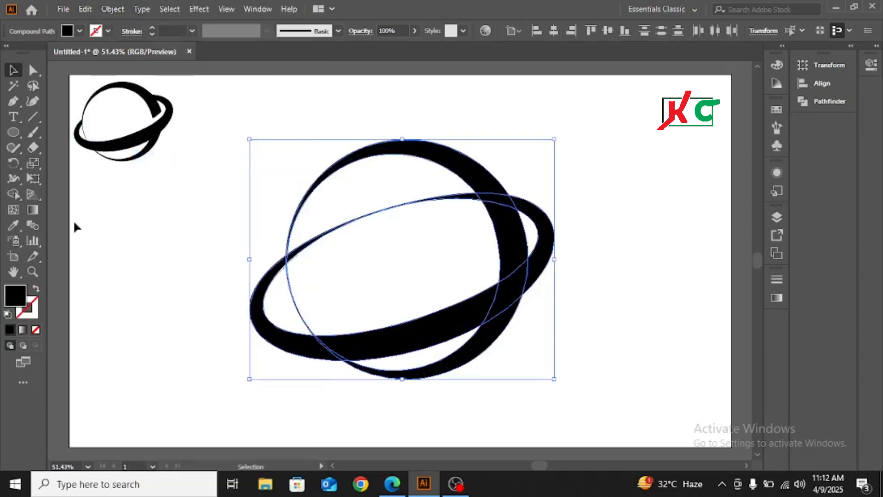
Step: Remove the part of the ring that crosses the planet's interior behind it with the Shape Builder, and deselect the artwork
click(12, 195)
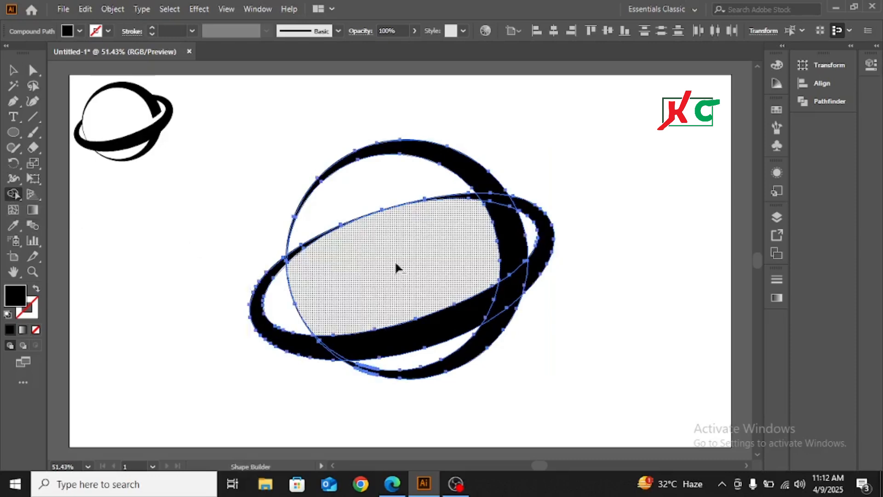
mouse_move(395, 260)
mouse_down()
mouse_move(363, 183)
mouse_move(365, 159)
mouse_up()
key(v)
click(642, 193)
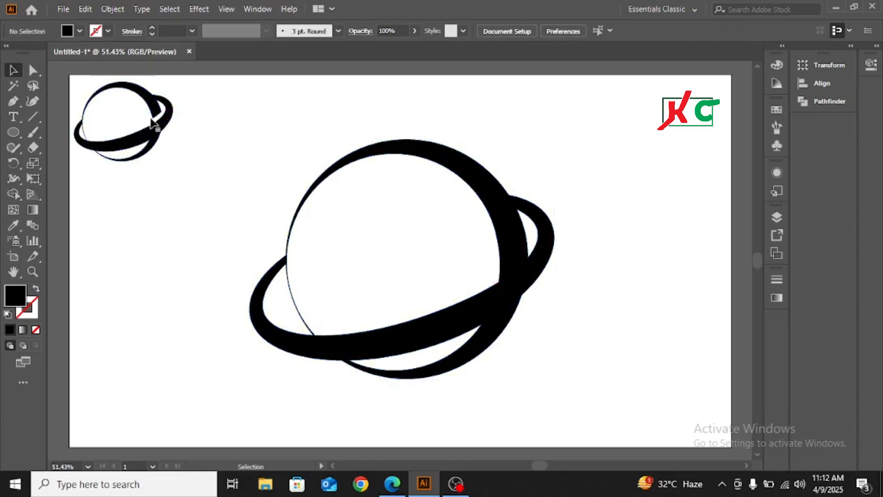
Step: Duplicate the ring and place the copy about 28 px straight above the original, and deselect it
click(541, 263)
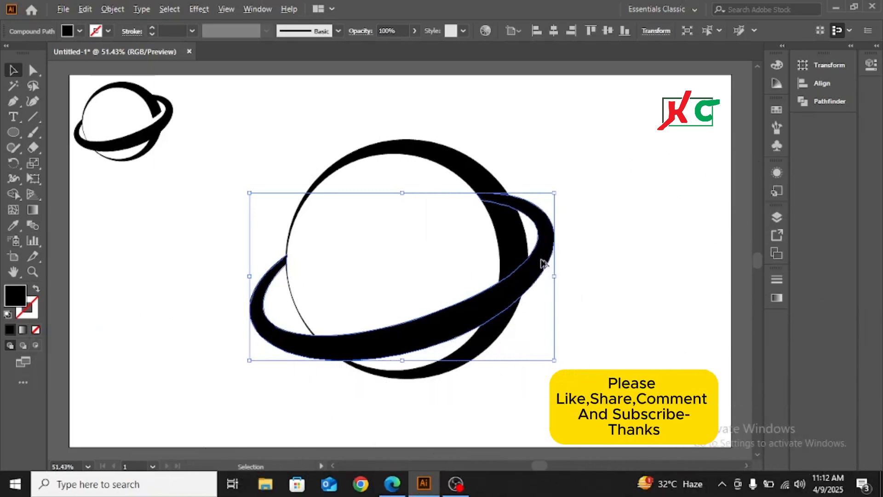
drag(541, 264, 545, 250)
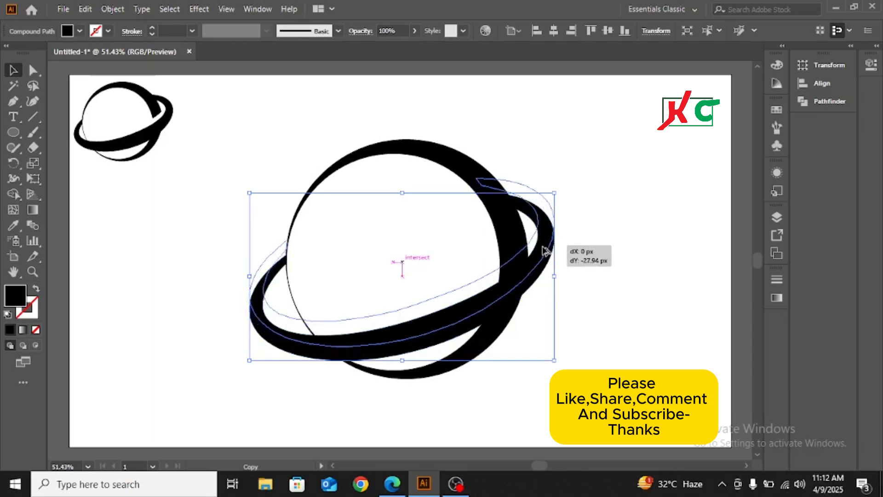
drag(544, 251, 544, 251)
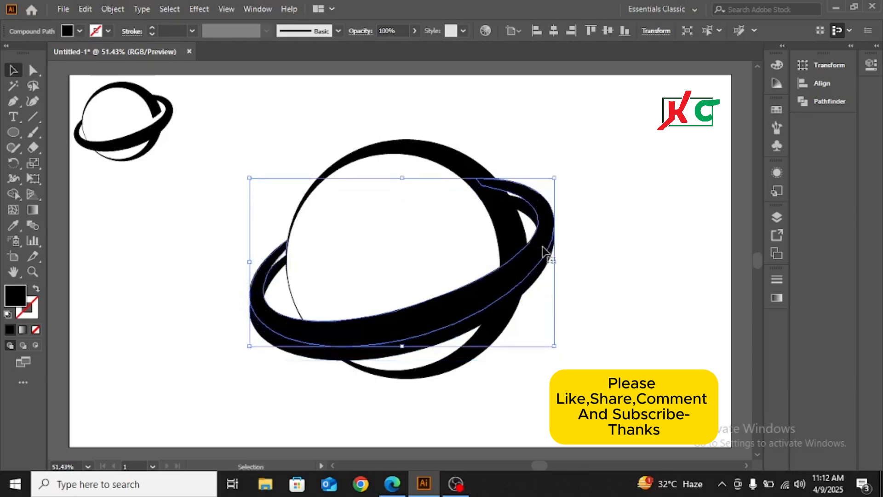
click(620, 222)
Step: Cut the area where the ring copy overlaps the planet's thick right edge, just above the original ring, with the Shape Builder
drag(291, 118, 595, 411)
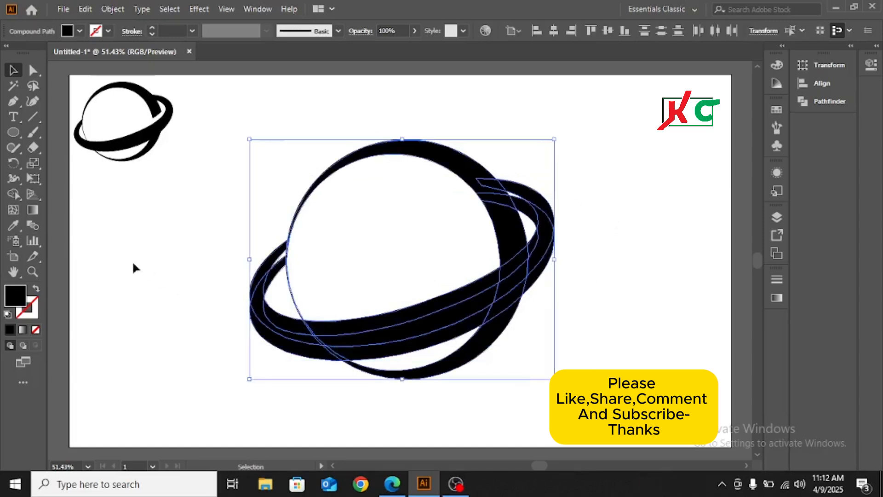
click(14, 195)
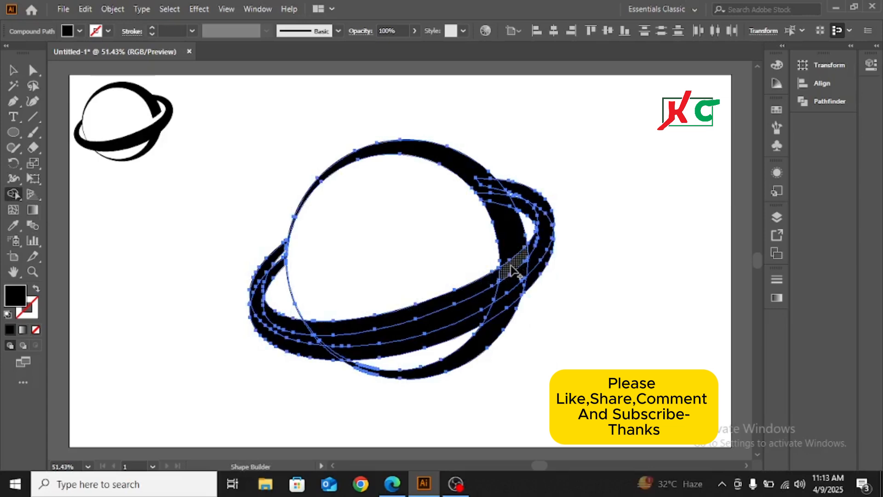
key(alt)
alt+click(514, 271)
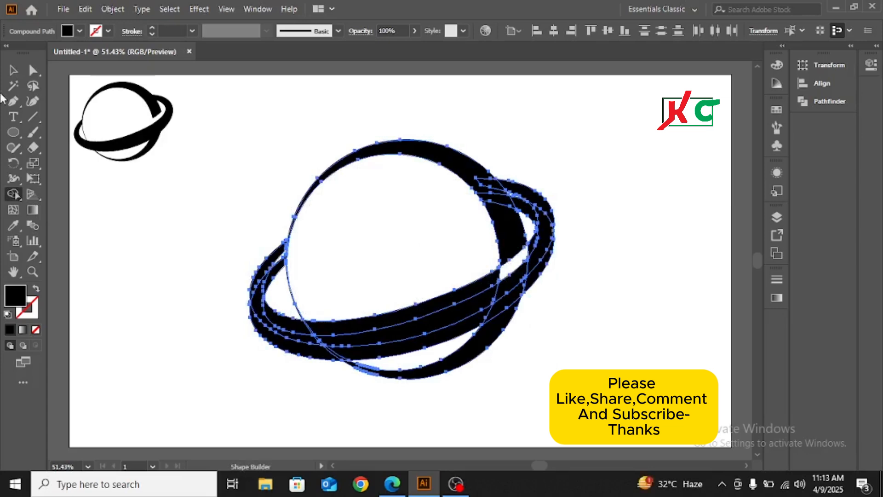
click(11, 70)
click(619, 265)
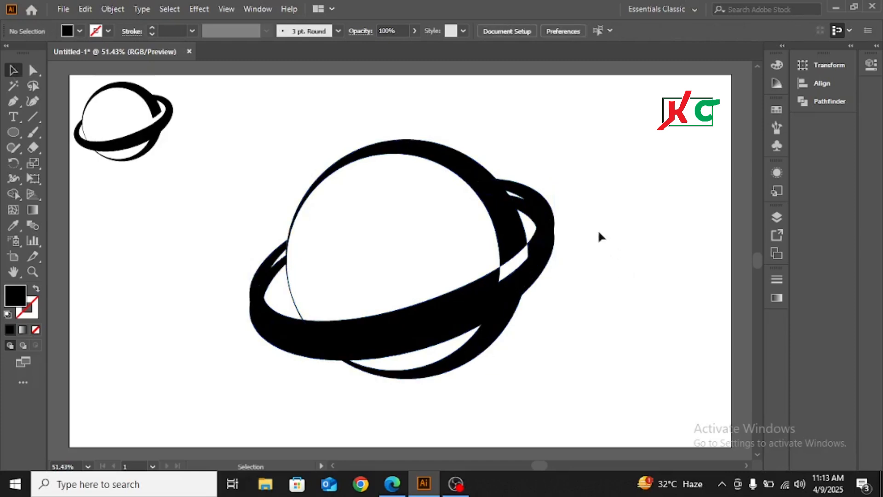
Step: Delete the leftover ring copy and the small reference logo, keeping only the large ringed planet
drag(548, 203, 652, 158)
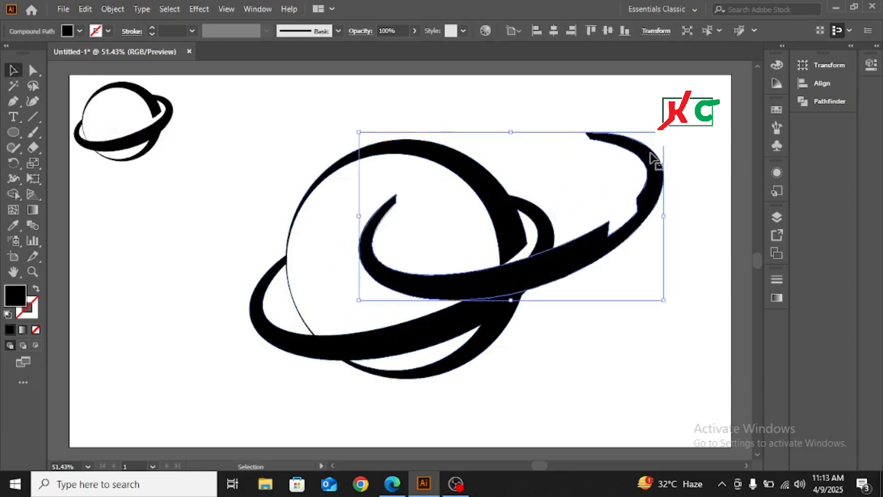
key(Delete)
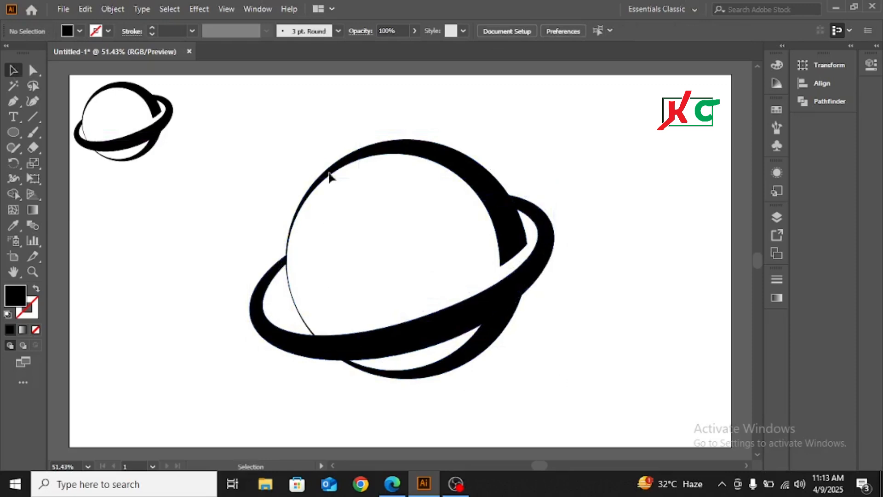
drag(146, 107, 180, 205)
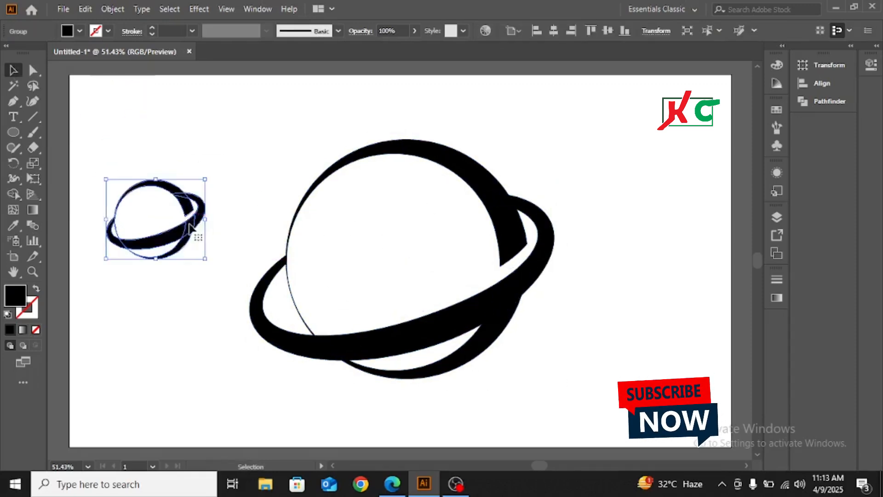
key(Delete)
Step: Group the planet and ring shapes, move the group slightly up and to the left on the artboard, and deselect it
drag(240, 145, 584, 380)
key(a)
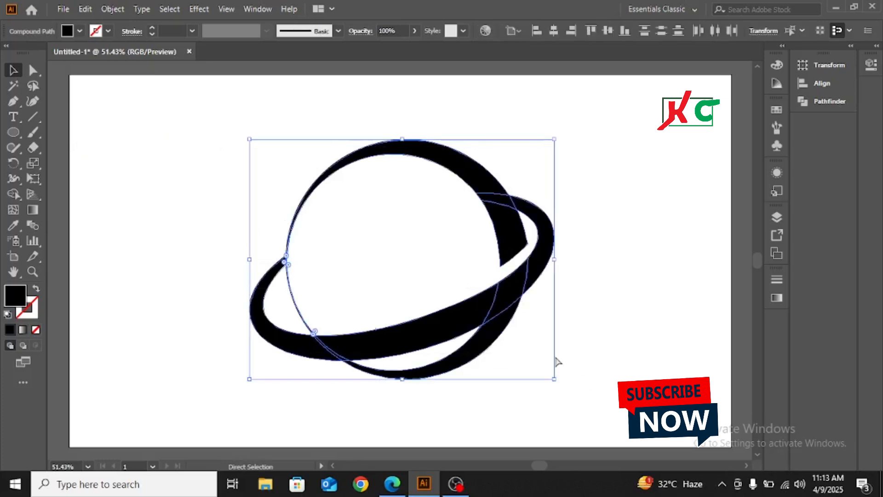
key(v)
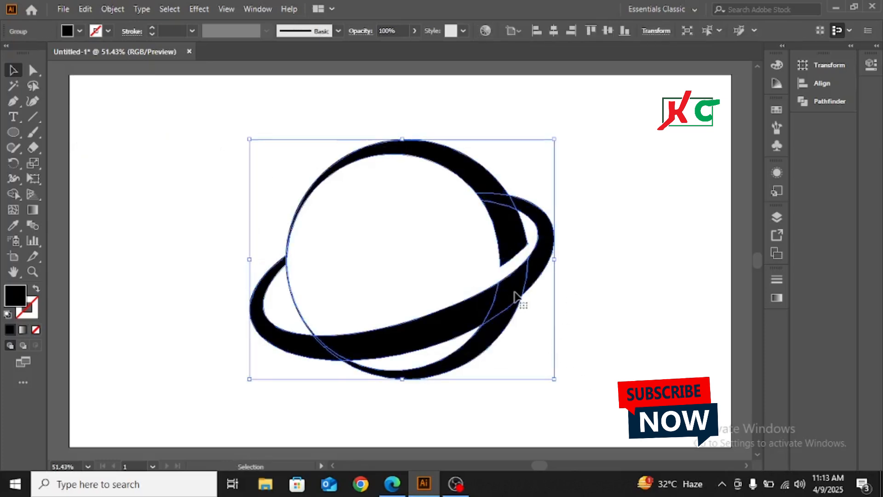
drag(517, 295, 489, 278)
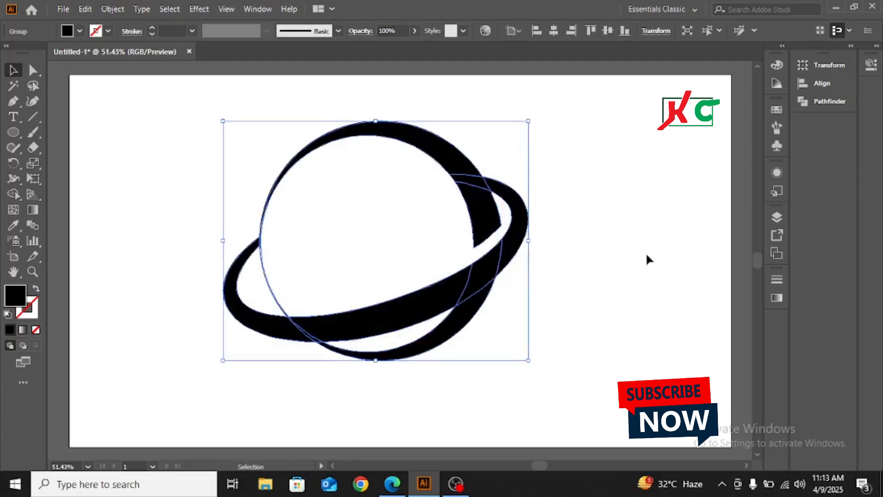
click(646, 253)
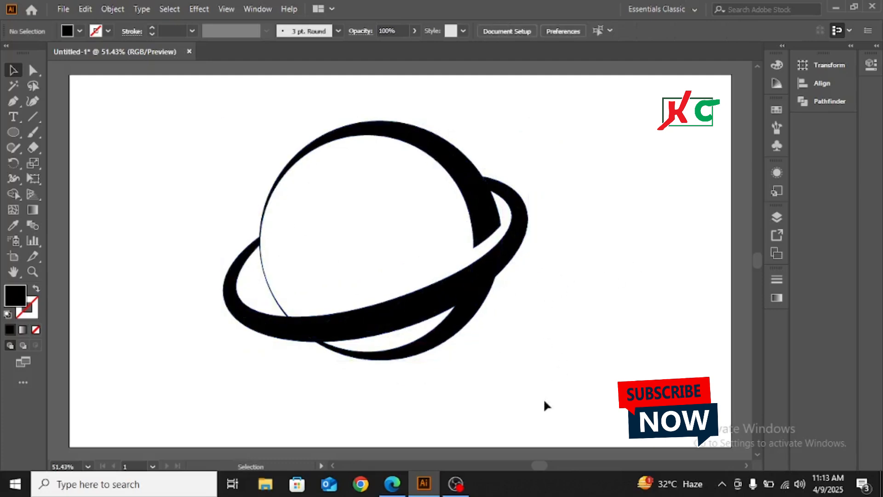